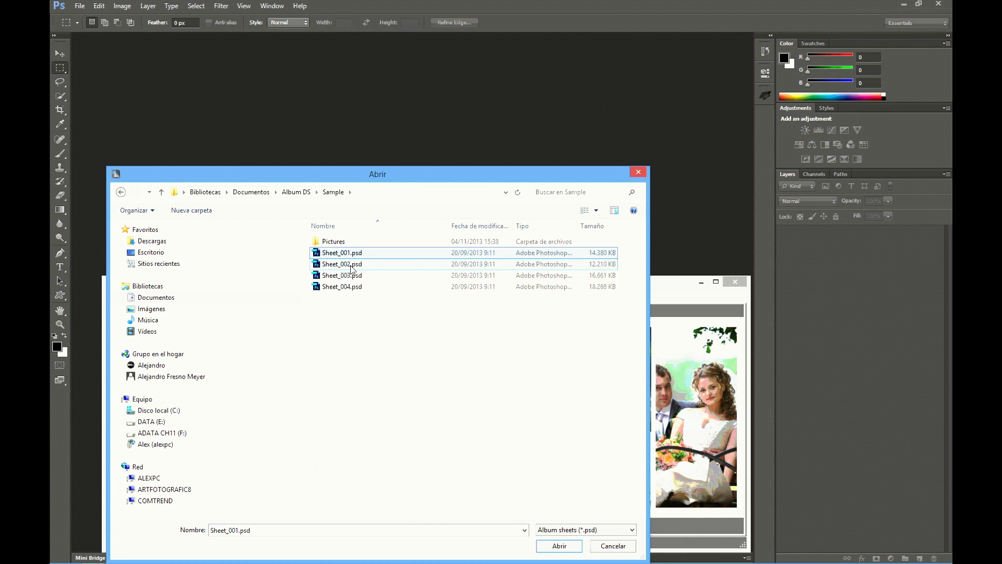
Add Sheet_001.psd and Sheet_002.psd from the Album DS Sample folder to the album's sheets
left_click(566, 547)
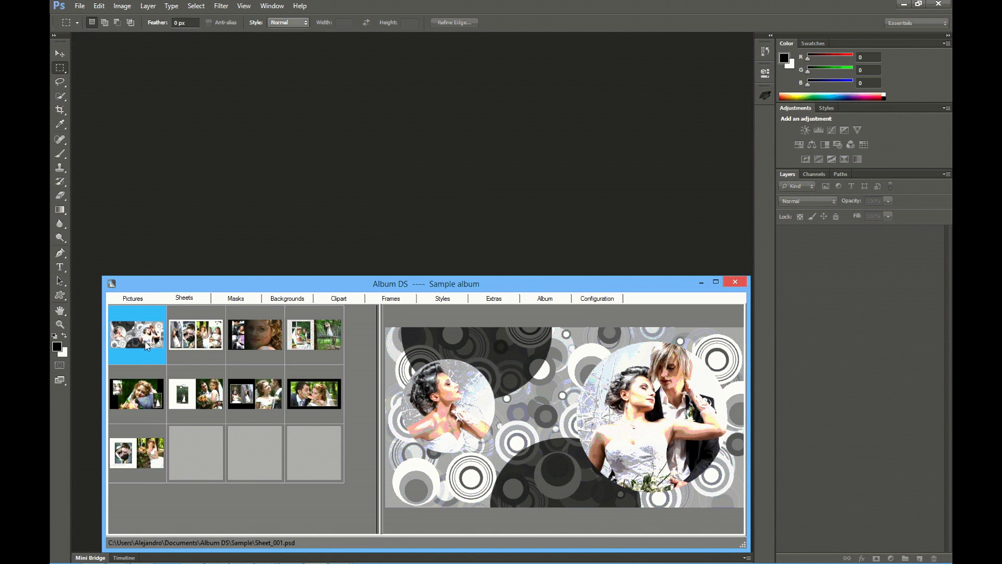
key("alt+Tab")
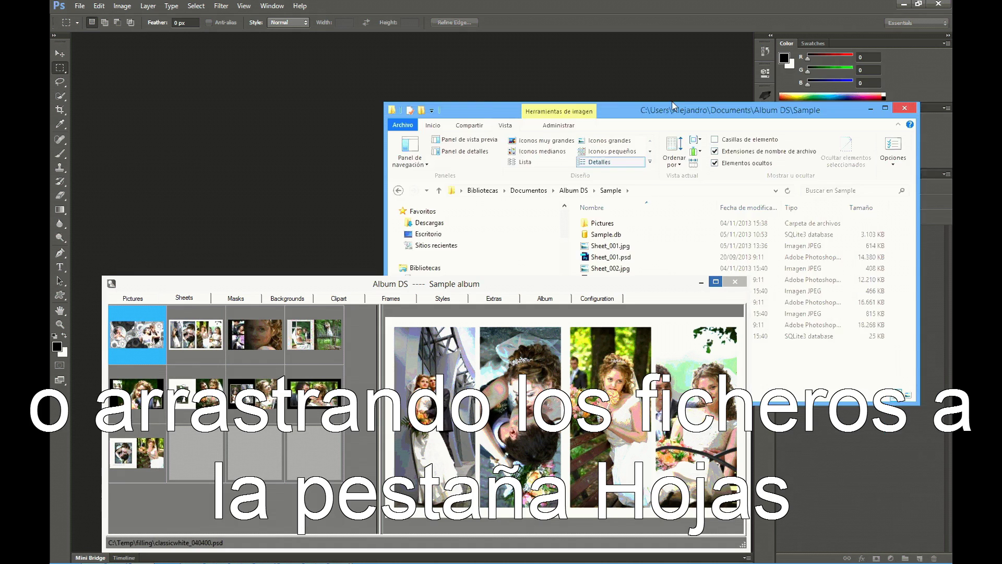
left_click_drag(674, 106, 740, 63)
left_click(677, 236)
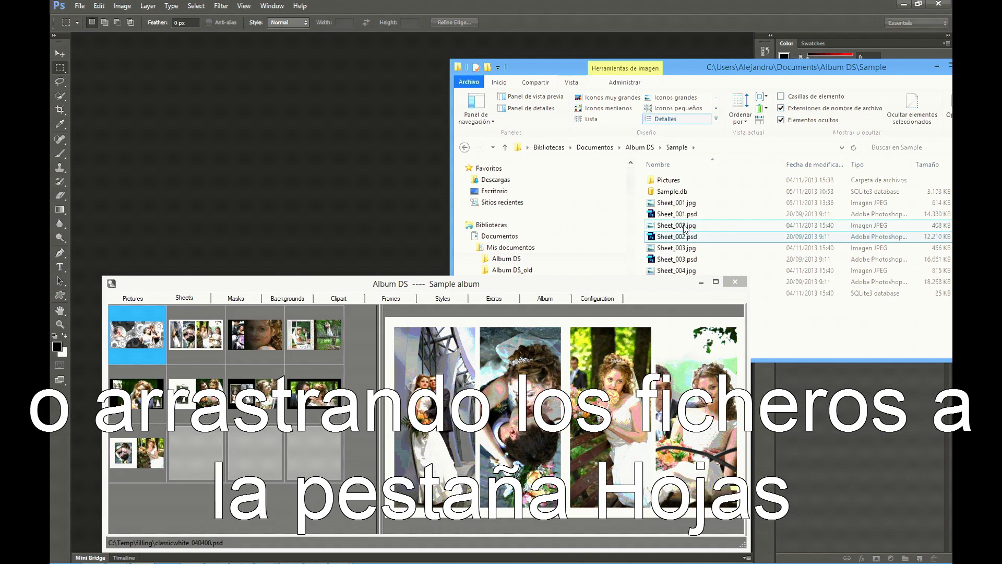
left_click_drag(677, 236, 356, 407)
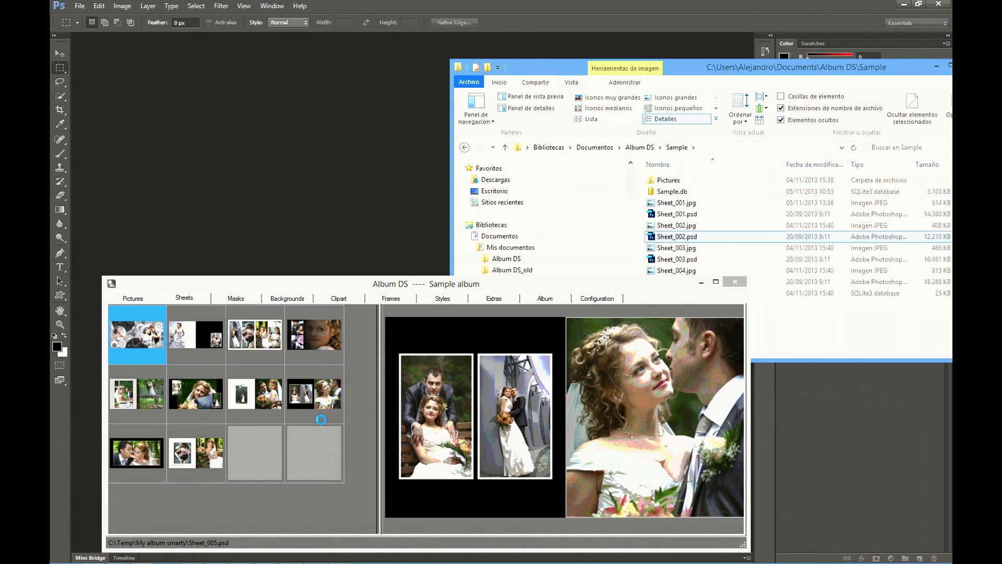
mouse_move(209, 347)
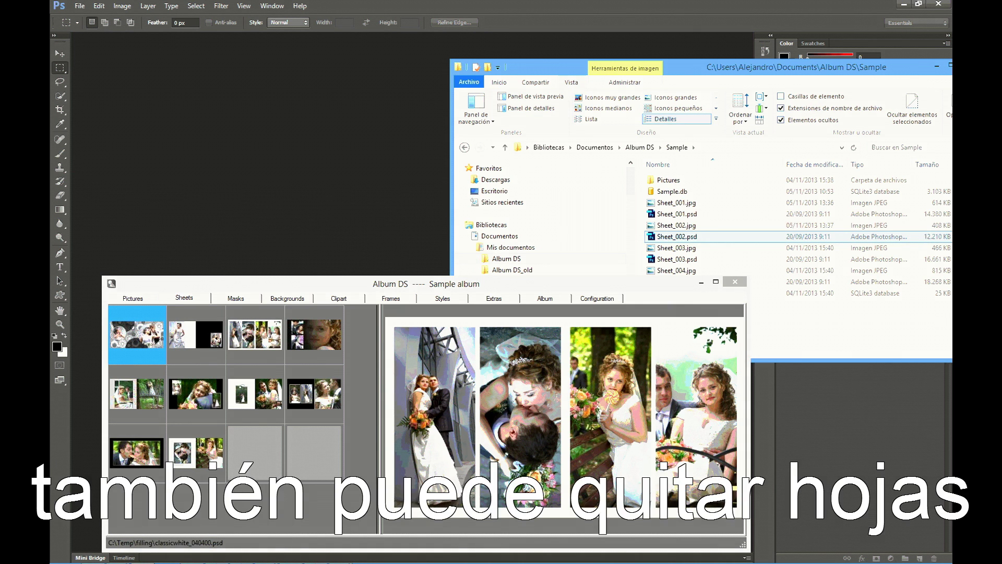
Remove the Sheet_001 and Sheet_002 sheets from the album
left_click(422, 281)
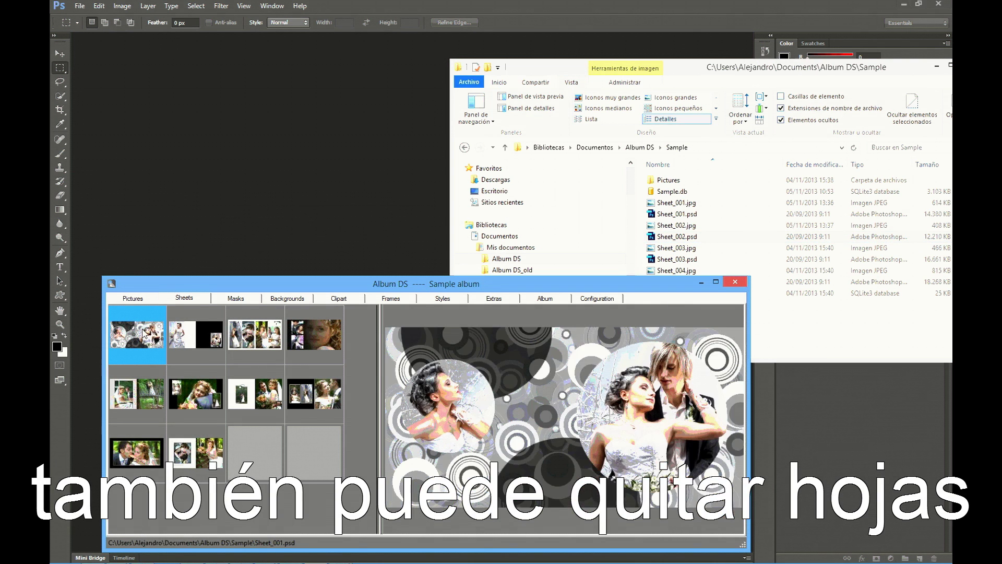
left_click(189, 334, "ctrl")
right_click(194, 335)
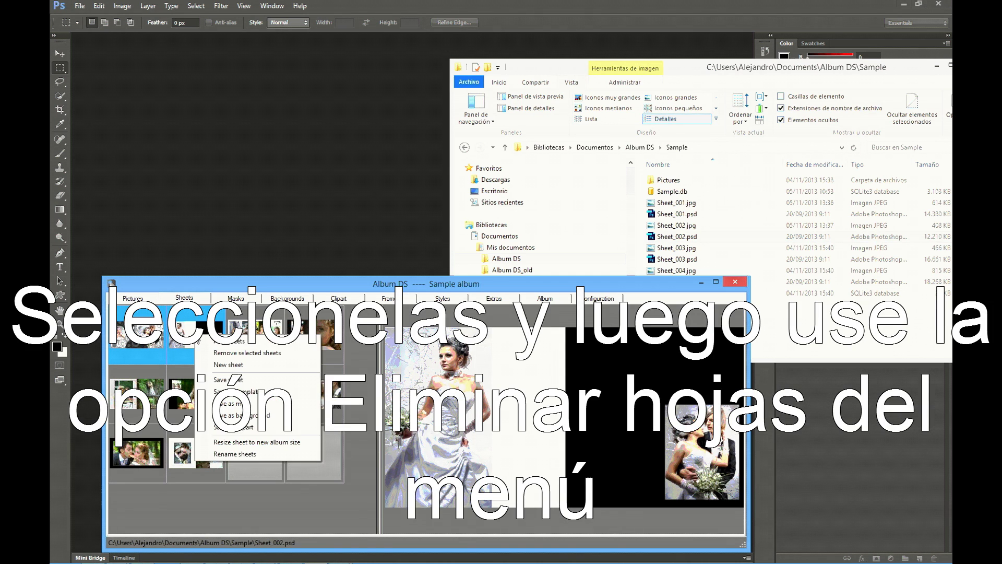
left_click(232, 354)
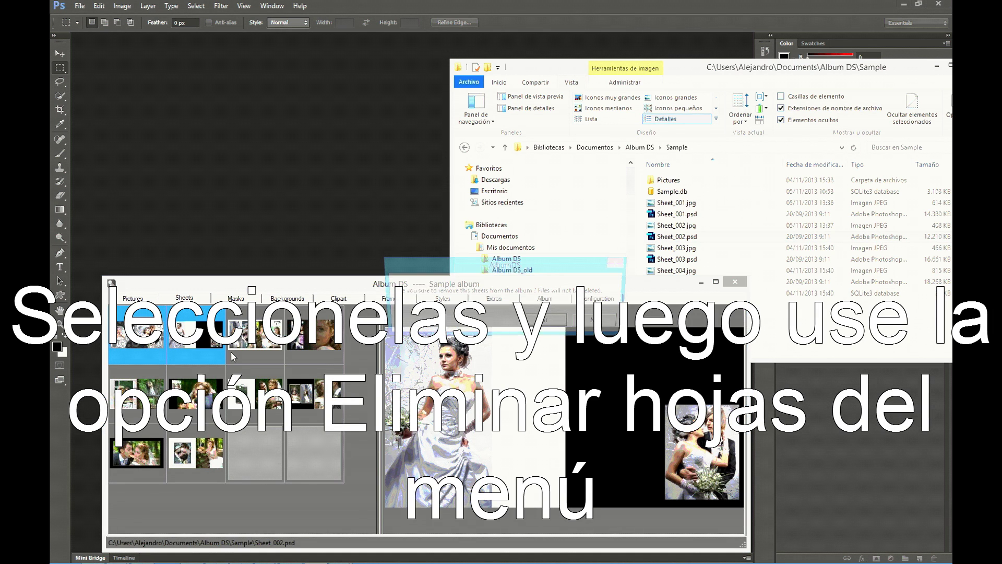
left_click(546, 322)
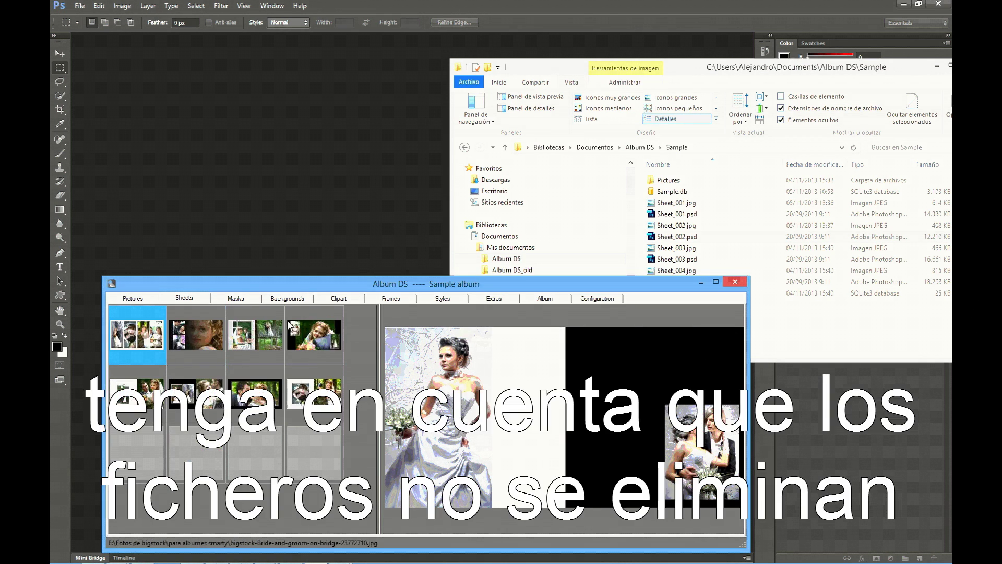
Create a new blank sheet for the album from the sheet list
left_click(723, 237)
left_click_drag(678, 67, 624, 33)
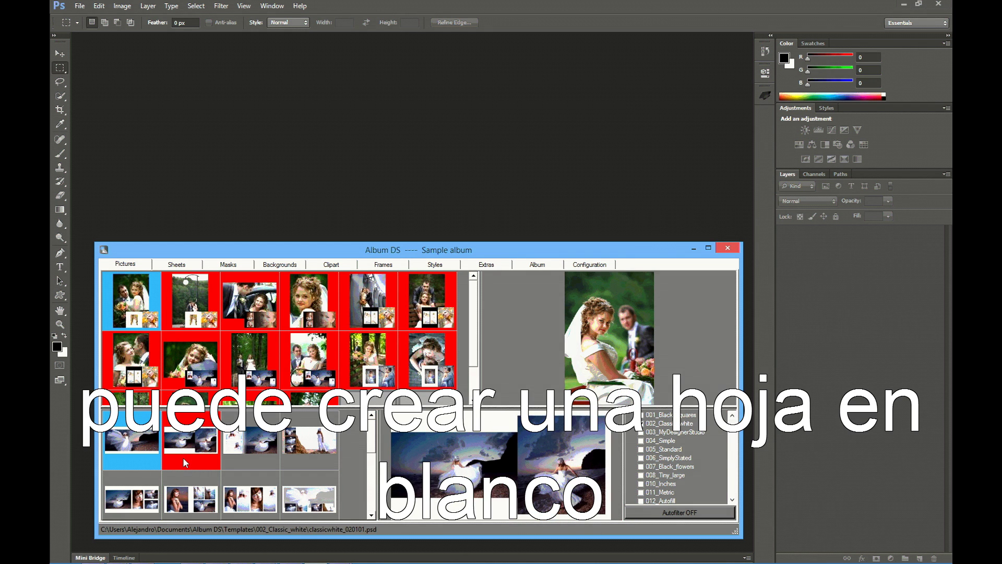
right_click(194, 443)
left_click(229, 447)
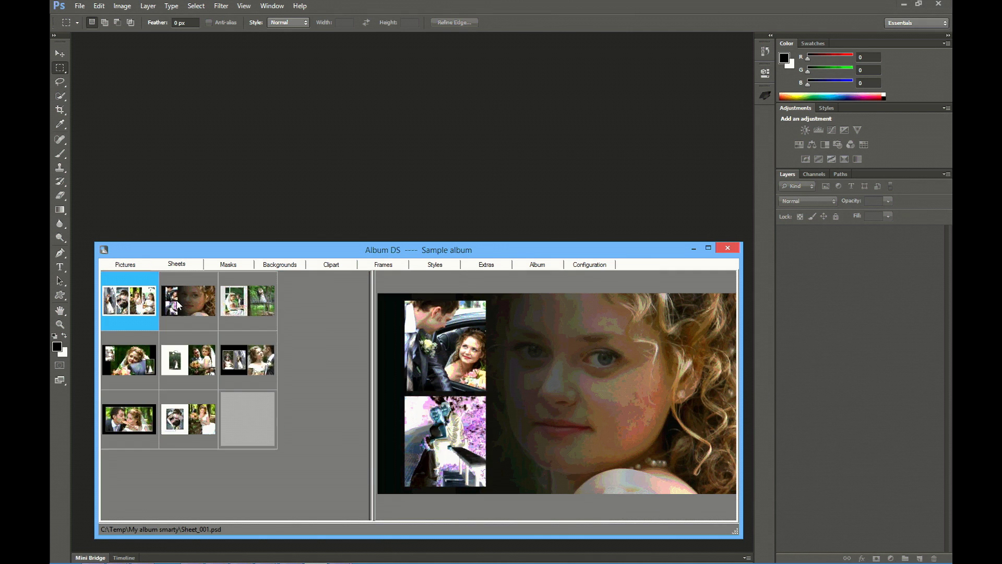
right_click(177, 305)
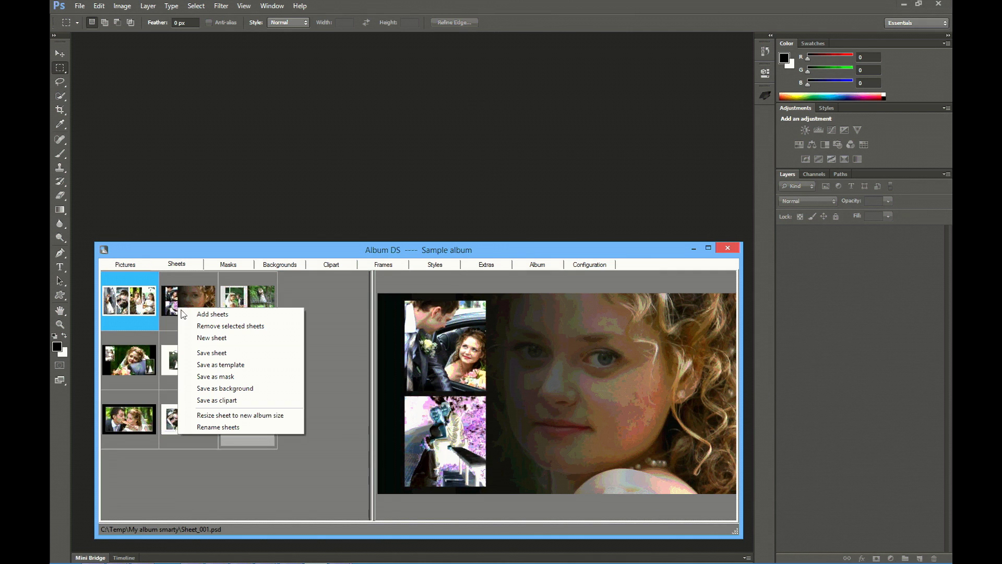
left_click(226, 336)
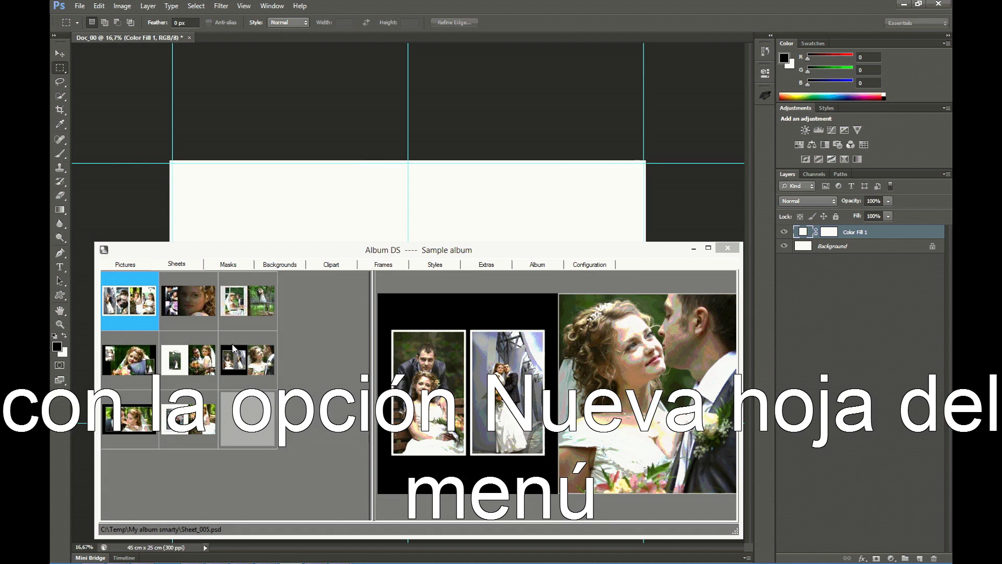
left_click_drag(406, 251, 415, 484)
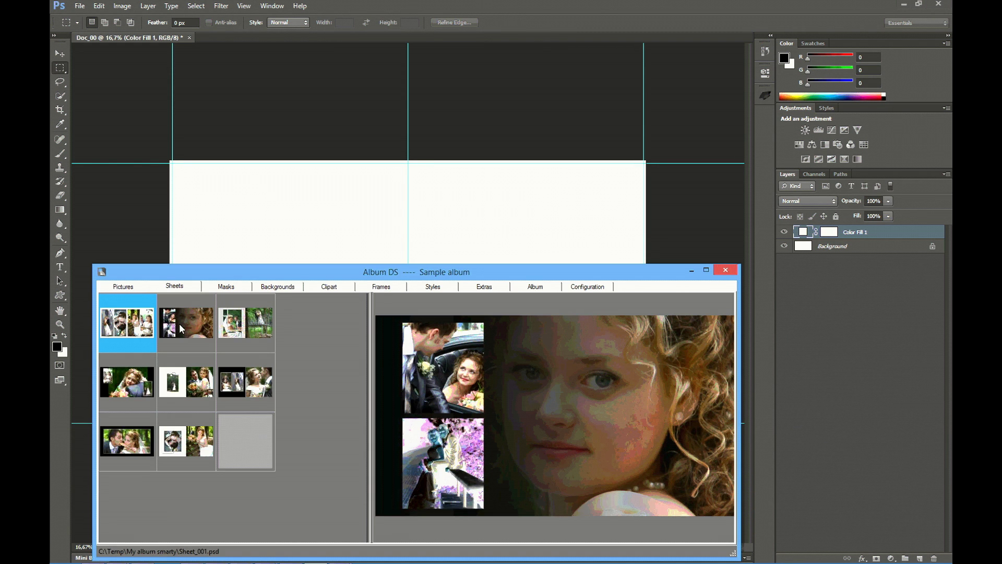
Set the album width to 30 cm and save the album changes
right_click(179, 324)
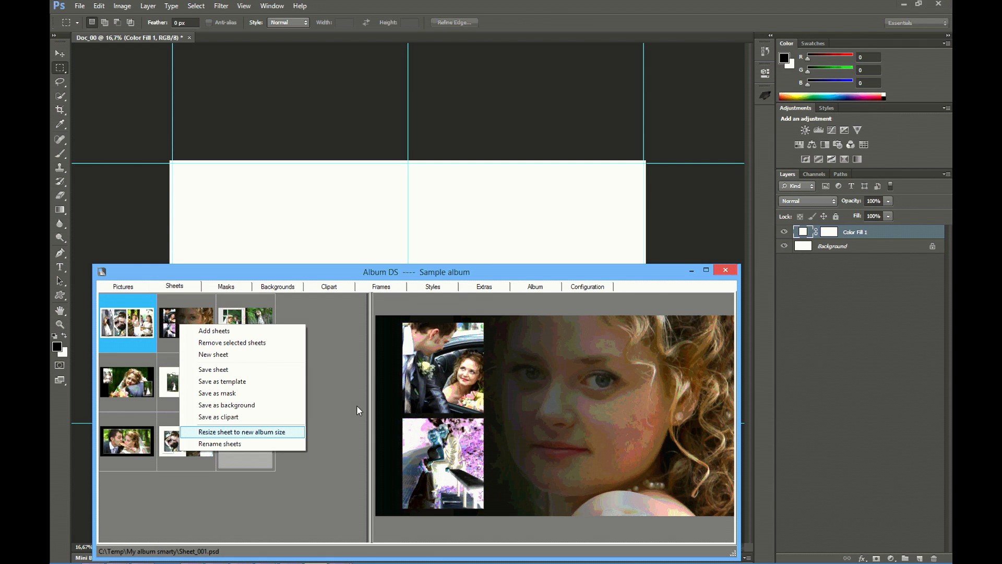
left_click(537, 287)
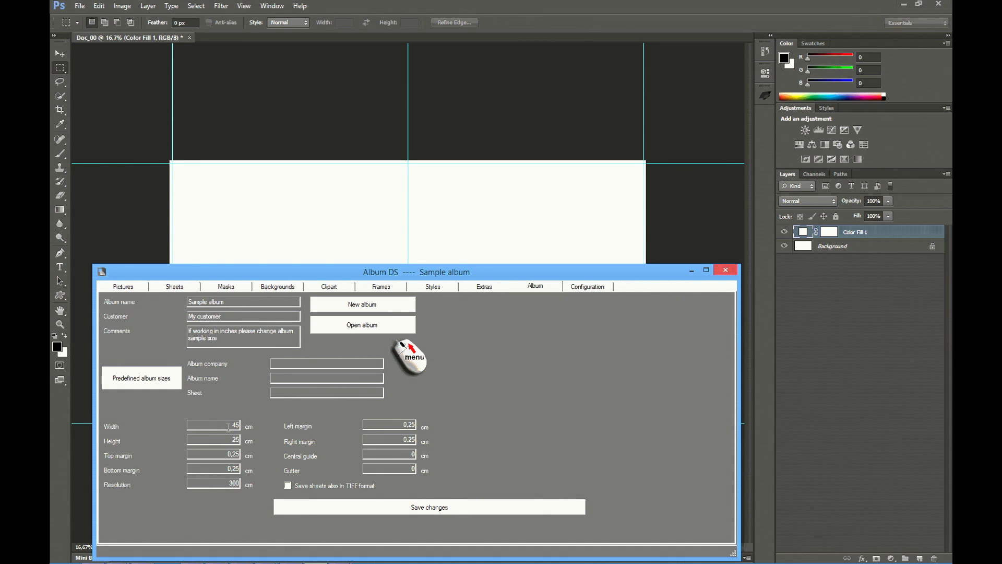
type("30")
key("Tab")
left_click(418, 506)
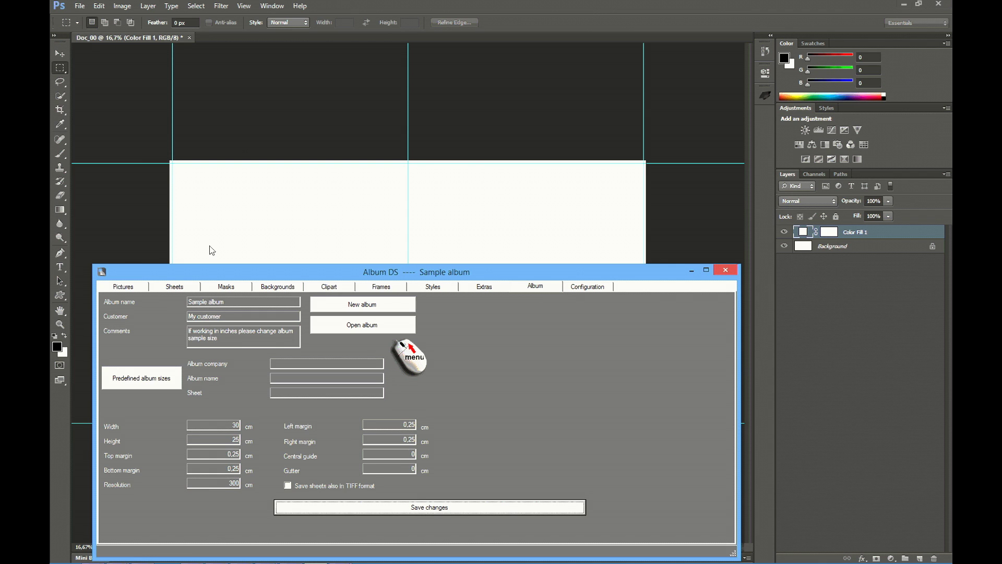
Return to the album's sheet list and close the blank Doc_00 document
left_click(183, 288)
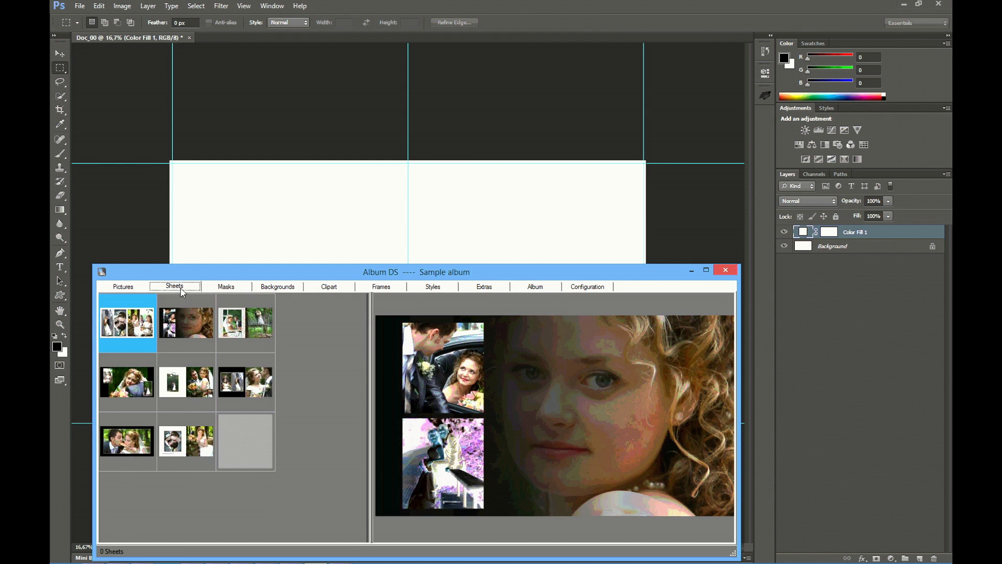
left_click(187, 37)
left_click(499, 216)
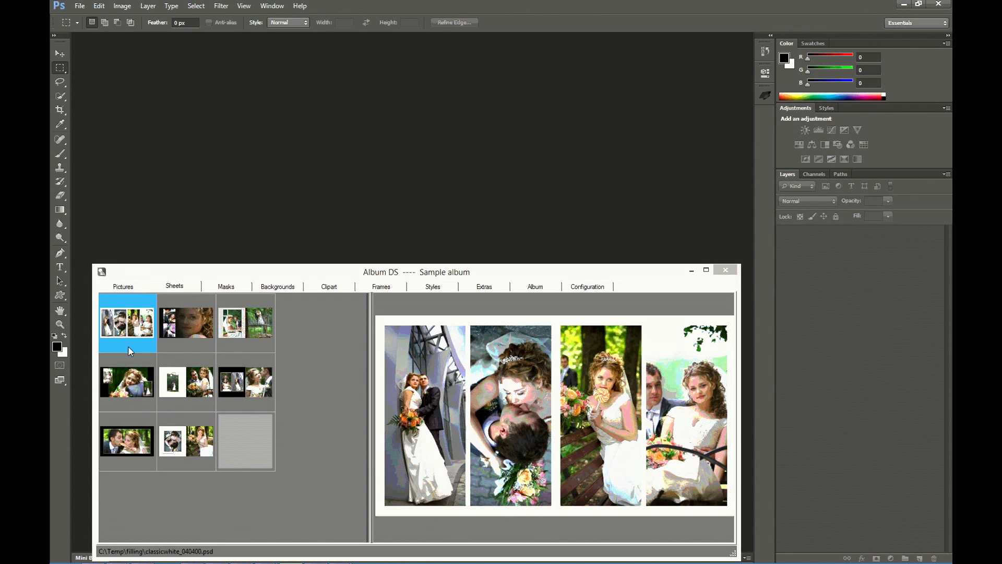
left_click(127, 330)
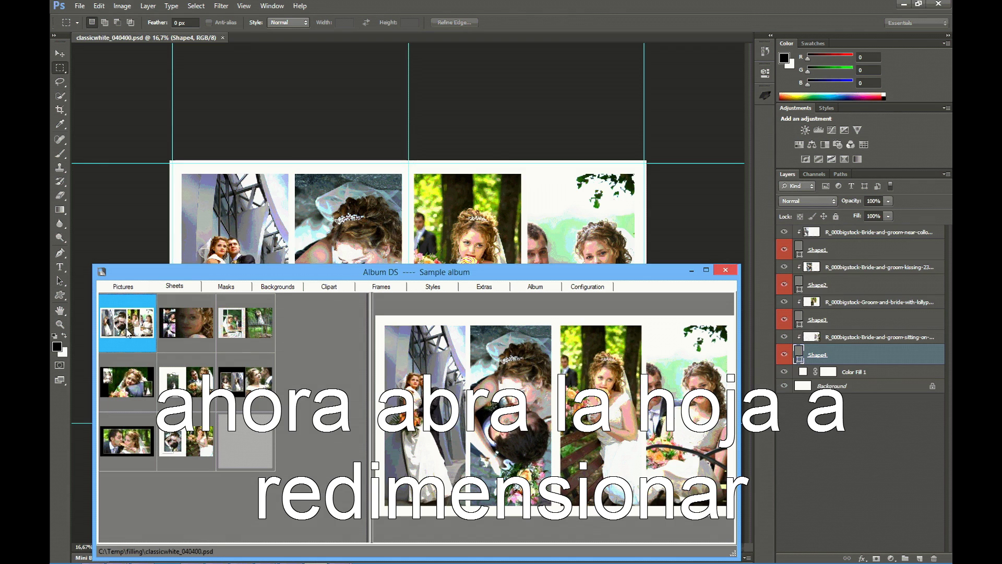
mouse_move(414, 277)
left_mouse_down()
mouse_move(422, 490)
mouse_move(415, 230)
mouse_move(418, 289)
left_mouse_up()
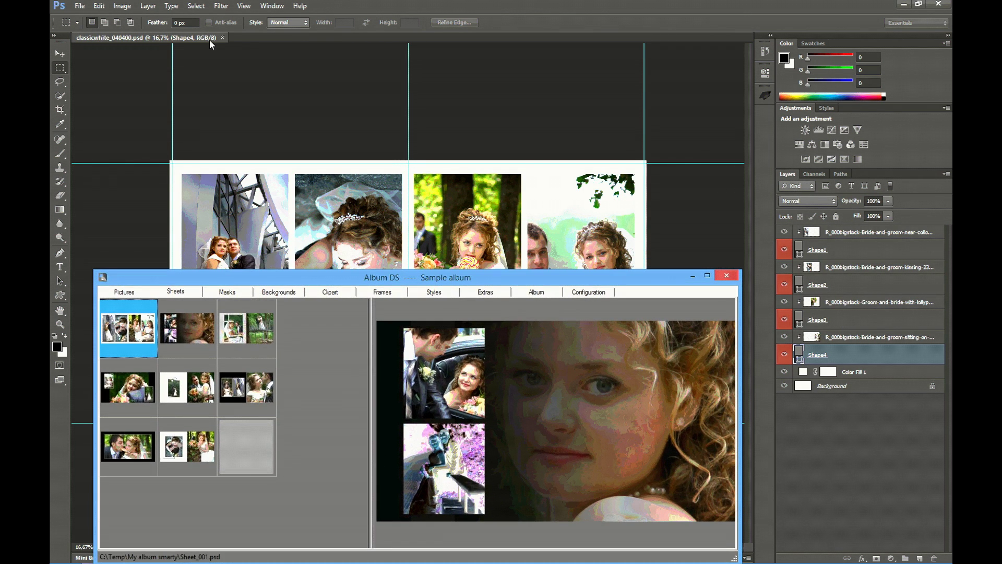
left_click(222, 37)
Try to resize the classicwhite_040400.psd sheet to the new album size without opening it
right_click(133, 333)
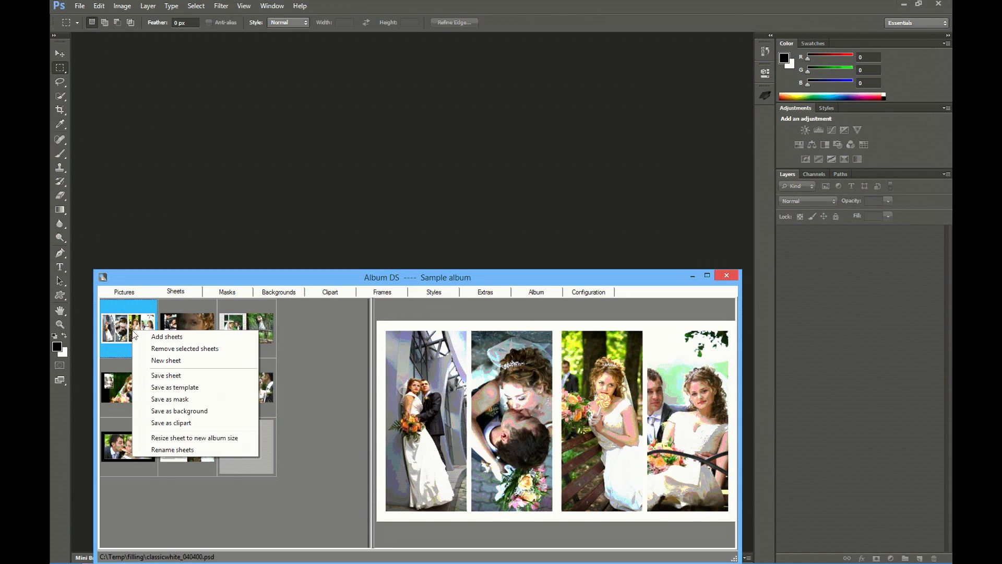
left_click(186, 438)
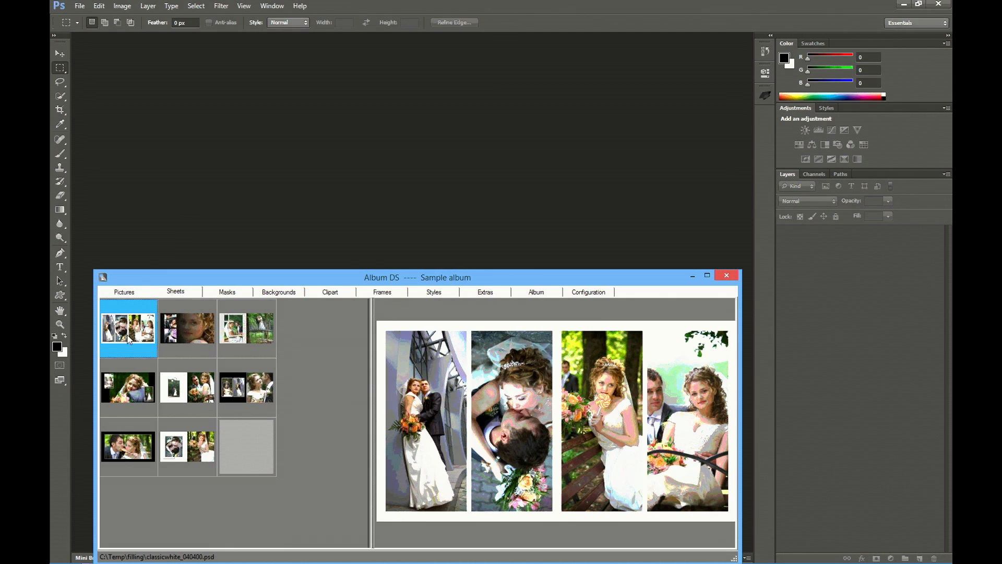
right_click(130, 336)
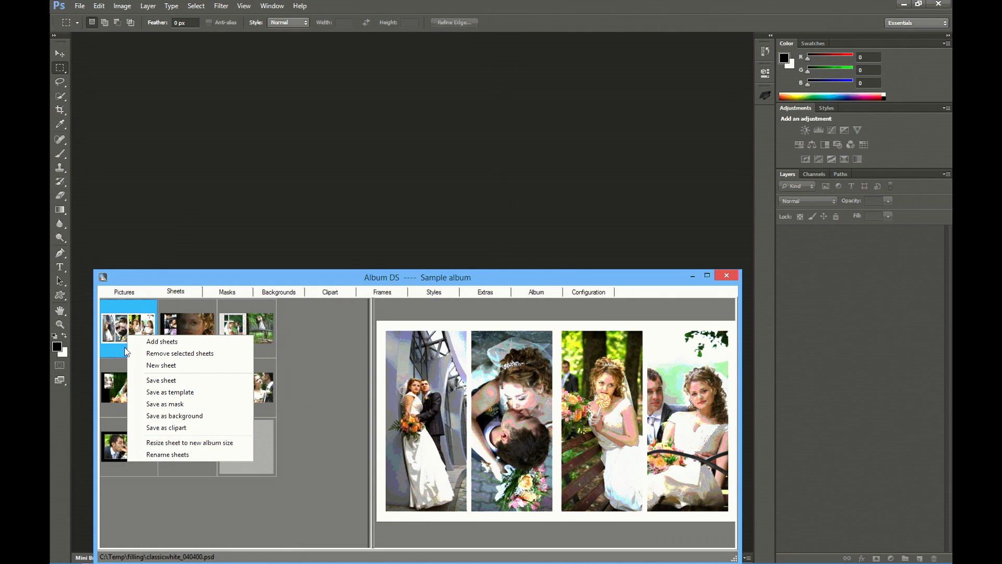
Open the classicwhite_040400.psd sheet and resize it to the new album size
left_click(124, 333)
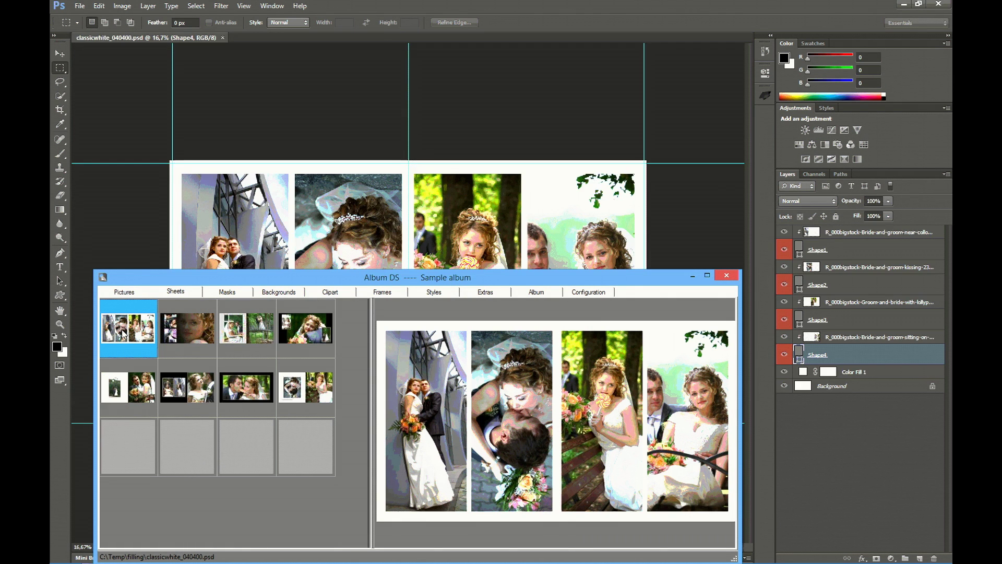
right_click(124, 334)
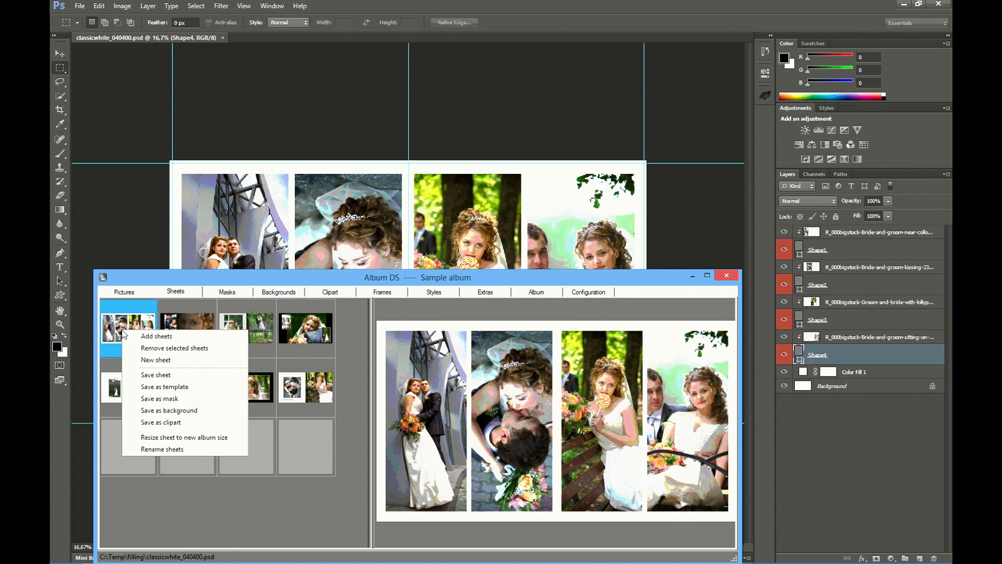
left_click(170, 437)
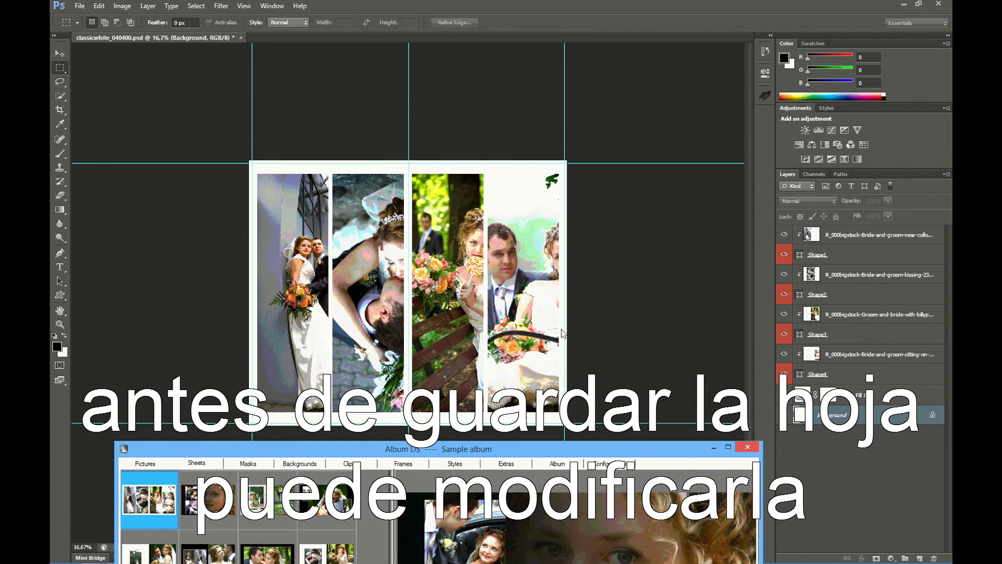
Shift the bride-and-groom photo in the first frame slightly left with the Move tool so the couple is centred
left_click(819, 237)
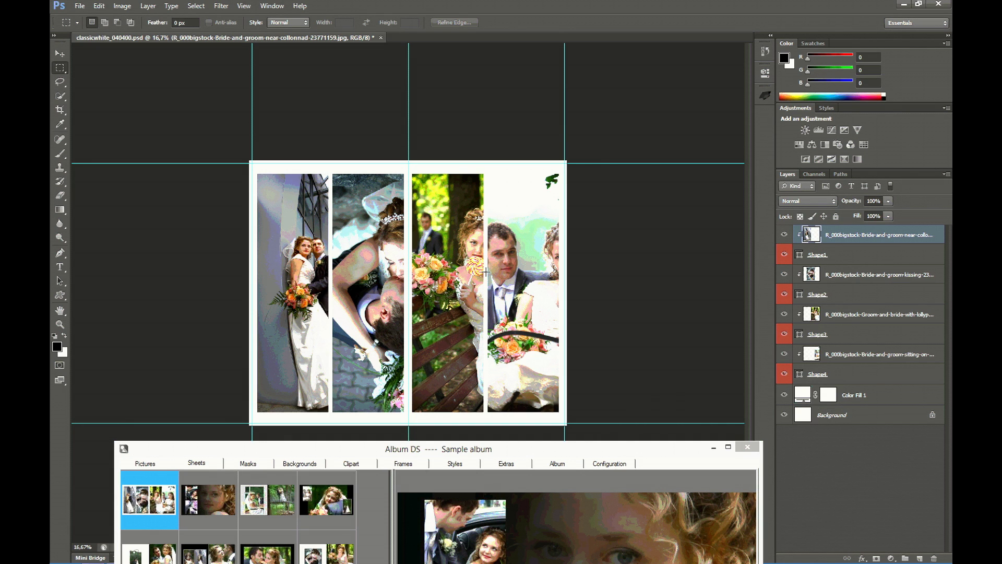
left_click(61, 55)
left_click(102, 22)
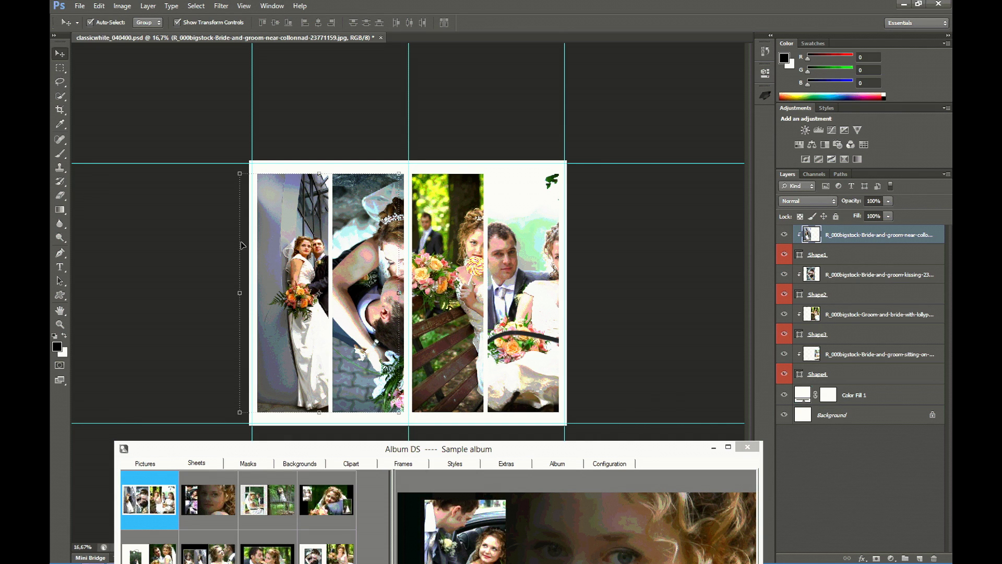
left_click_drag(314, 327, 298, 328)
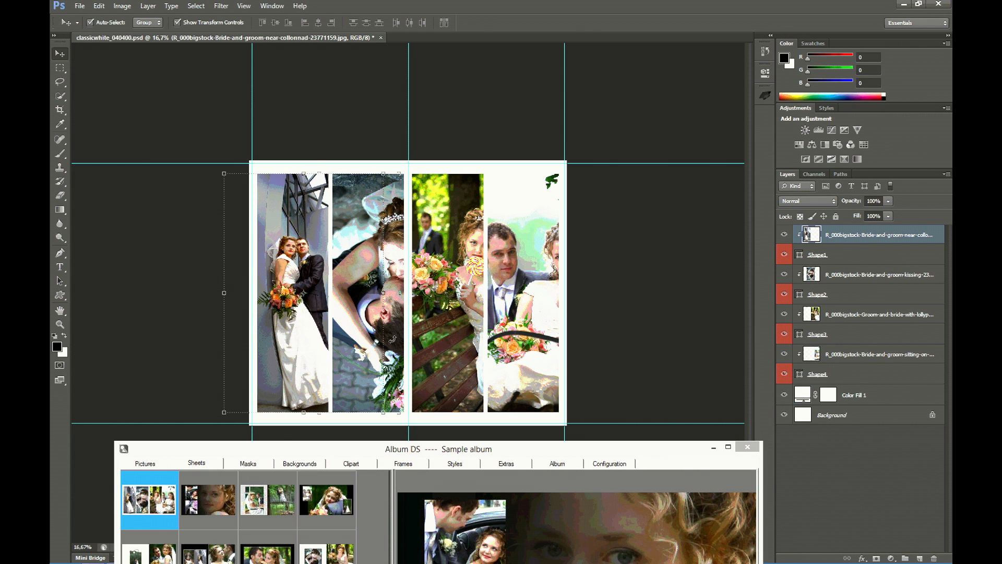
key("ctrl+t")
key("Return")
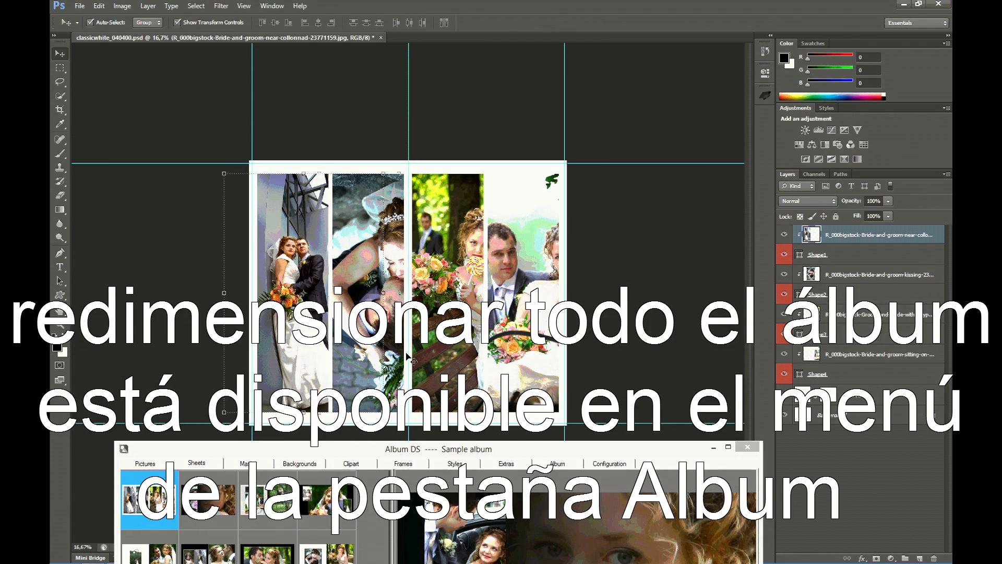
Shift the photos in the second, third and fourth frames to the left within their frames
left_click(403, 362)
left_click_drag(404, 362, 381, 337)
left_click_drag(475, 376, 454, 374)
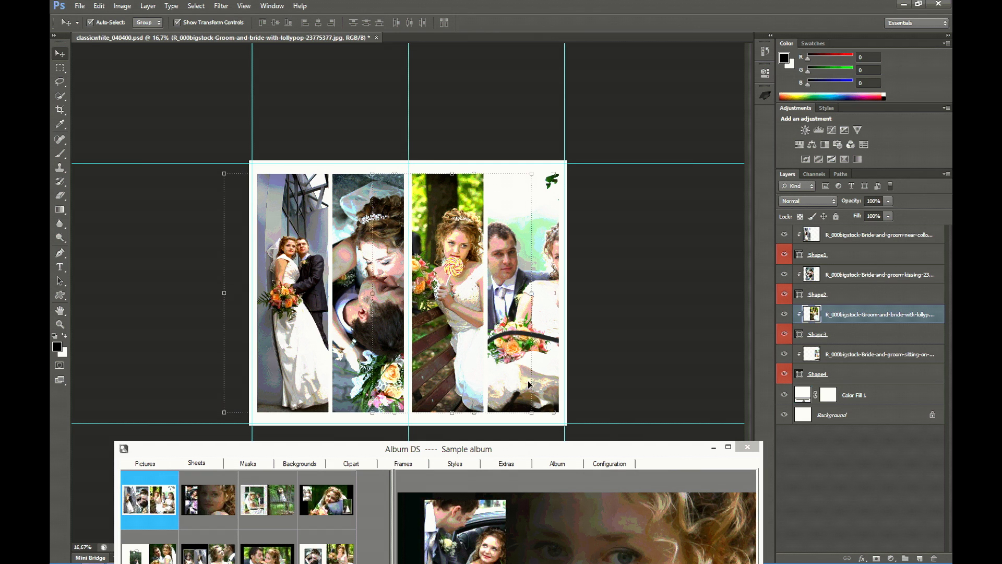
left_click(553, 383)
left_click_drag(553, 381, 539, 385)
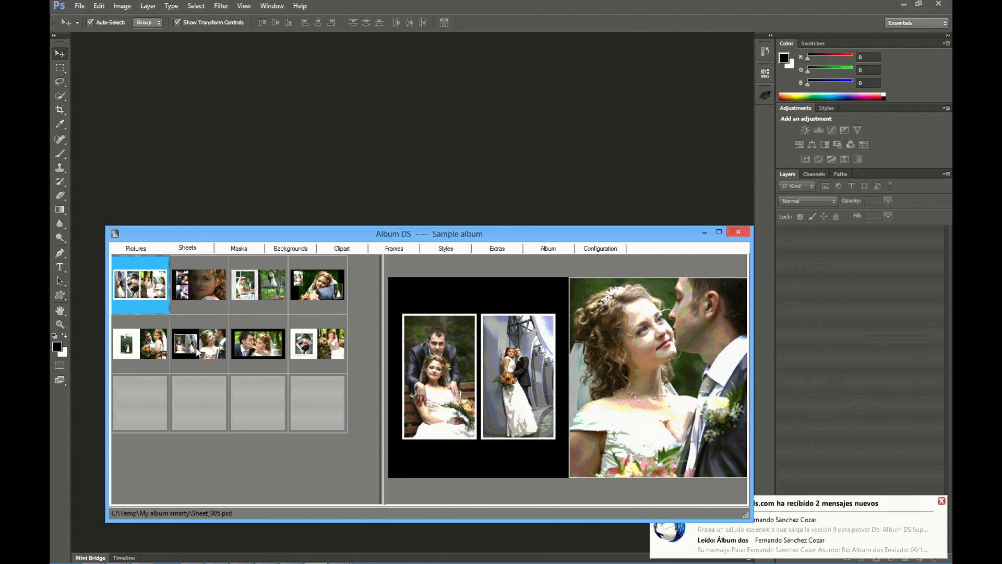
Reorder the album so the third sheet comes second and the last sheet comes third
left_click_drag(261, 292, 198, 292)
left_click_drag(320, 346, 253, 295)
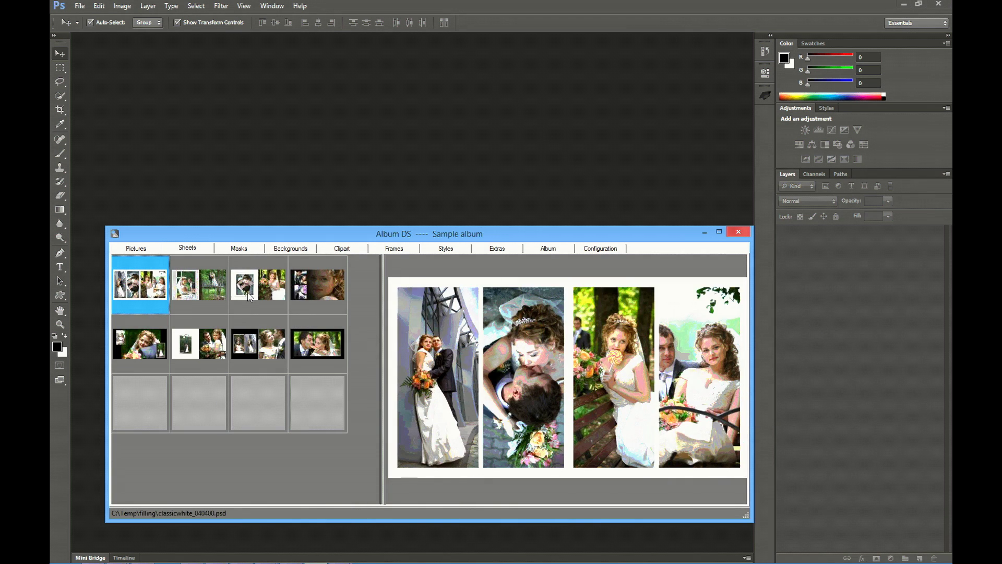
Rename all the album's sheets with the prefix mysheets_ and check the new file names of the individual sheets
right_click(194, 288)
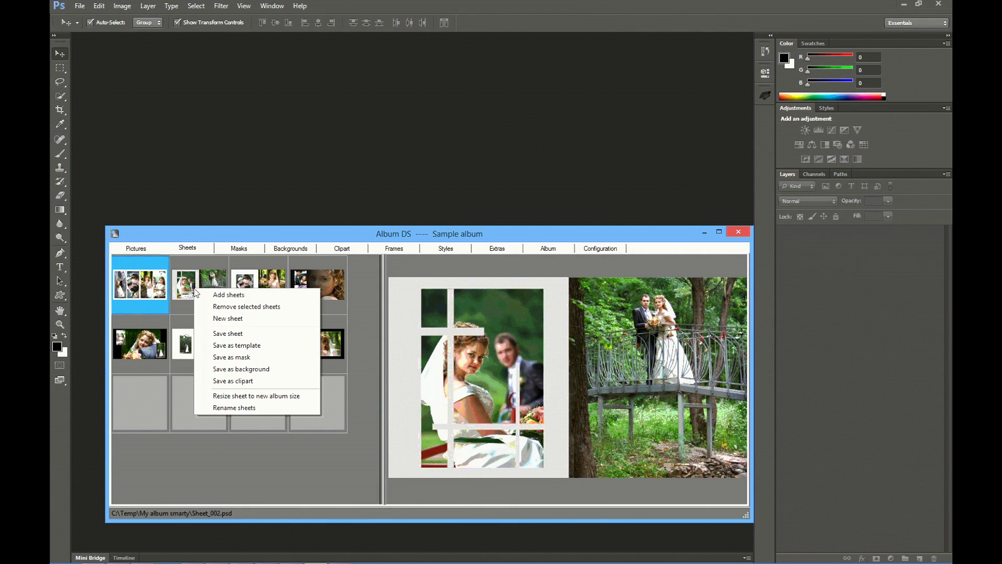
left_click(244, 407)
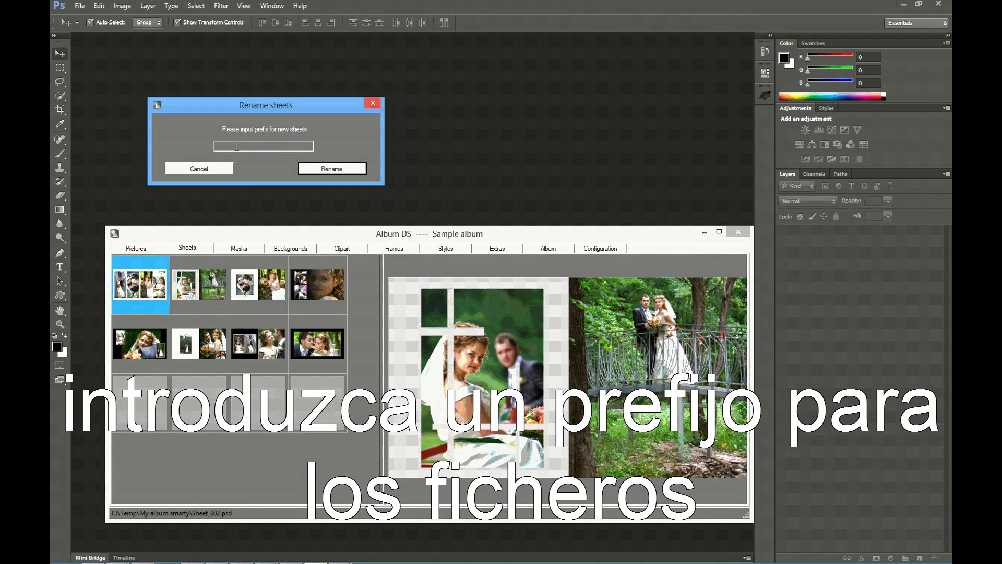
type("mysheets")
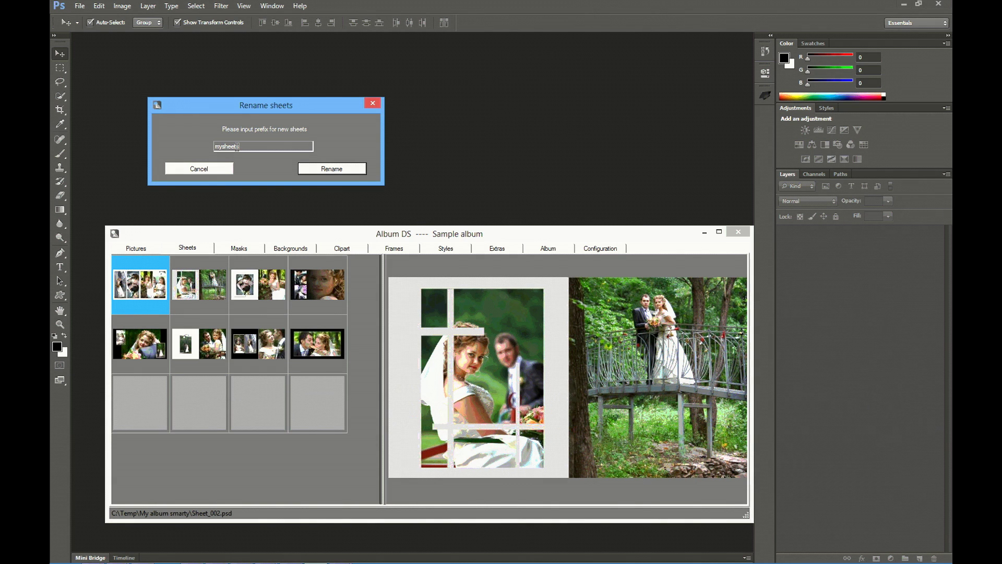
type("_")
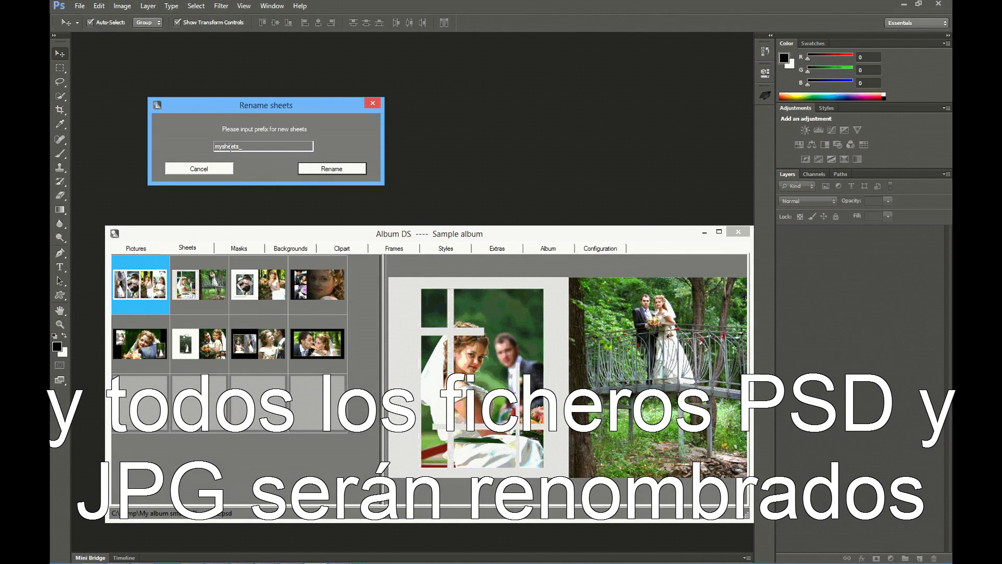
left_click(331, 169)
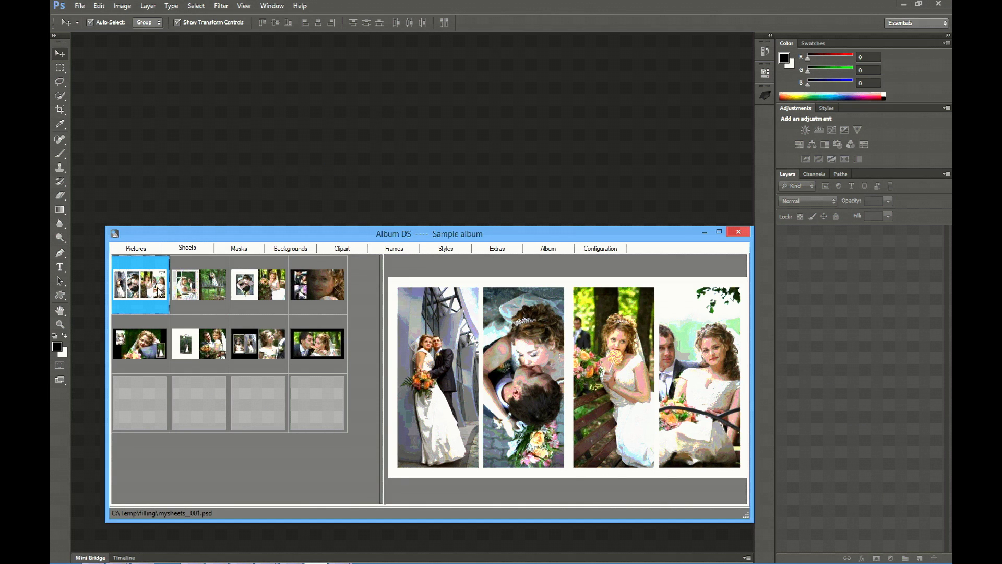
mouse_move(208, 289)
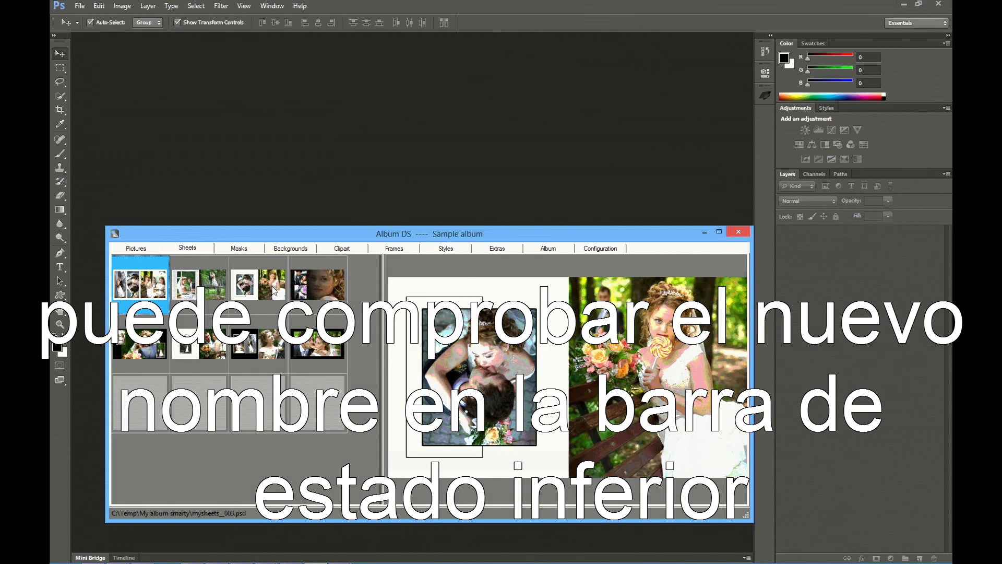
mouse_move(307, 291)
mouse_move(256, 351)
mouse_move(333, 361)
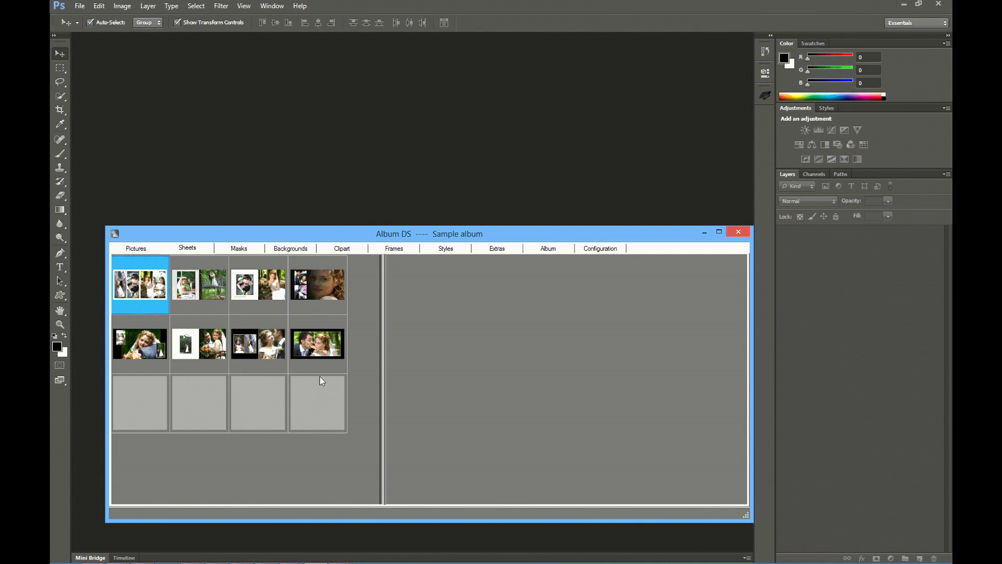